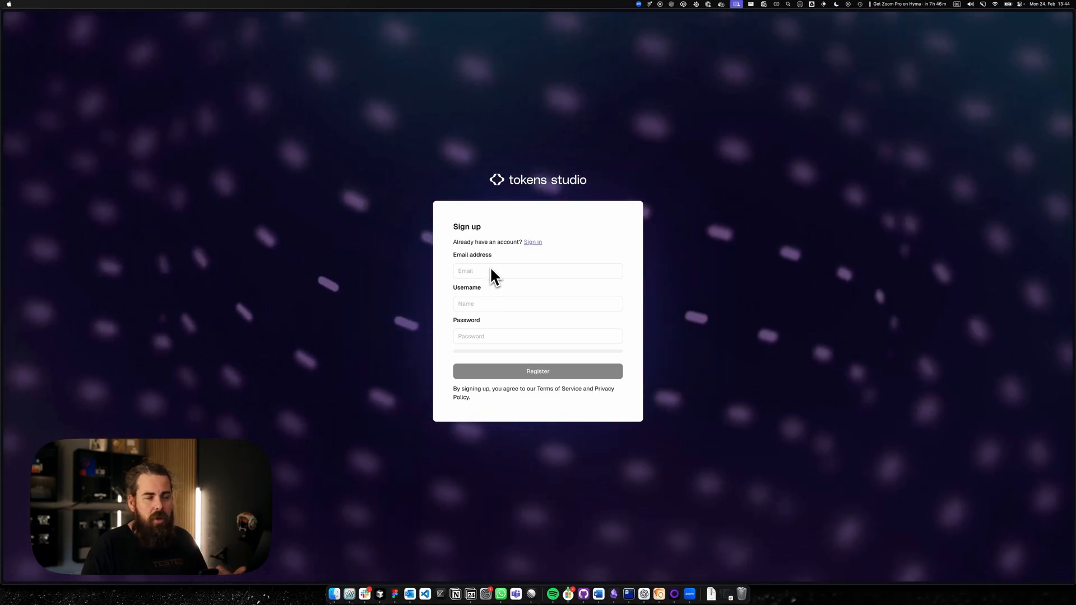
Fill in email, username and password on the sign-up form and register the account.
left_click(491, 269)
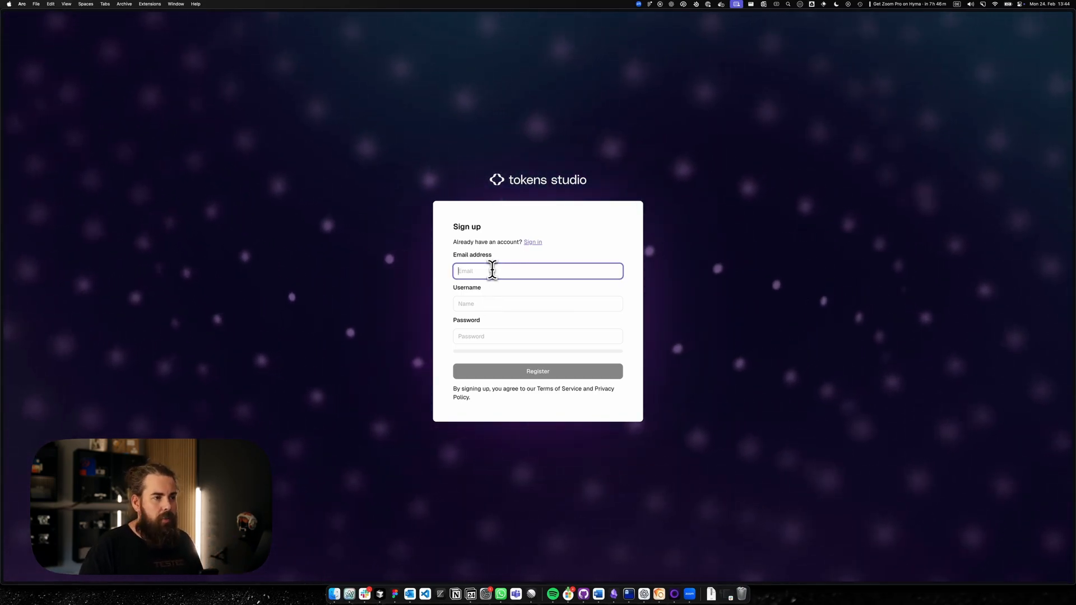
key("Tab")
key("Tab")
type("······")
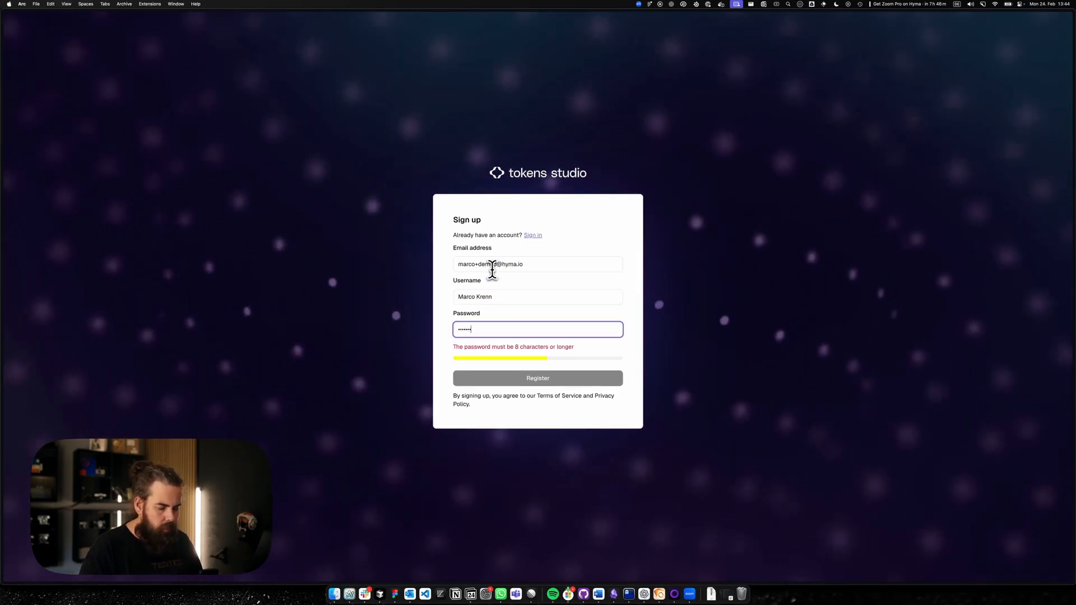
type("··")
key("Return")
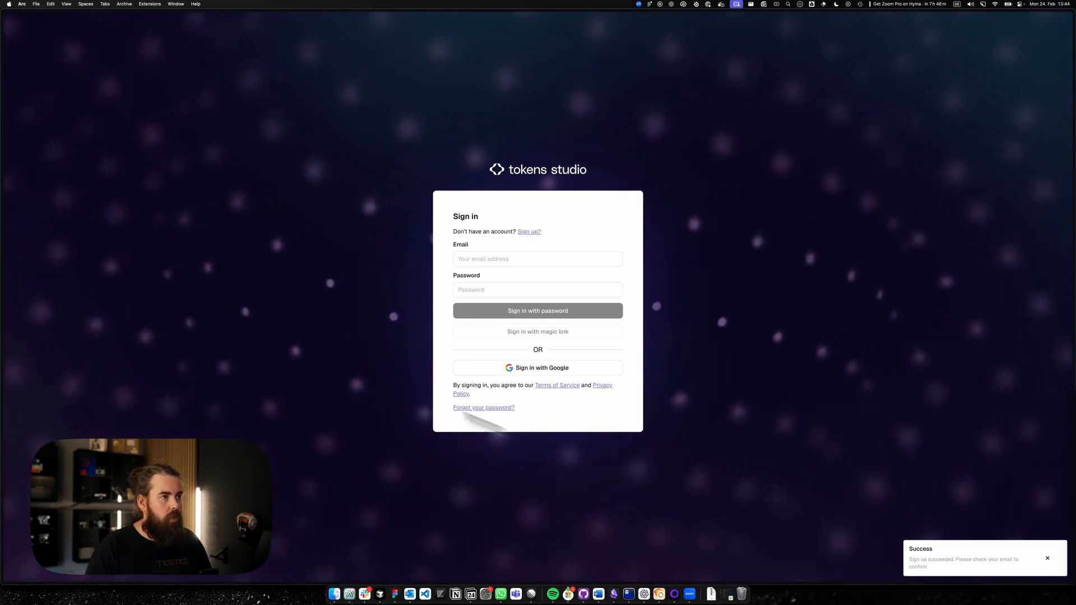
Reload app.tokens.studio from the address bar to reach the waitlist page.
mouse_move(3, 252)
left_click(48, 35)
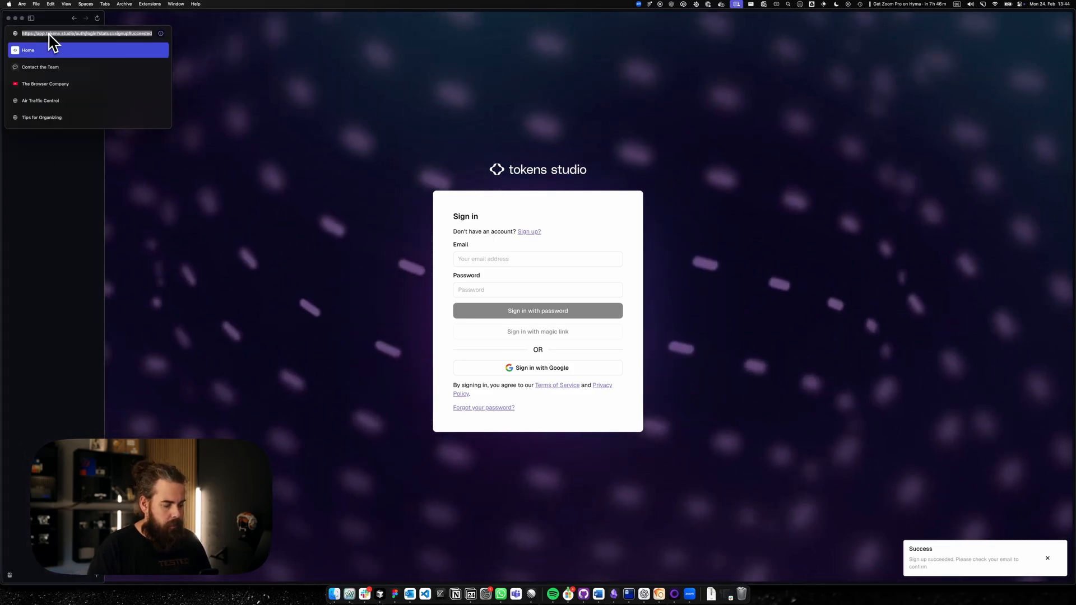
key("Return")
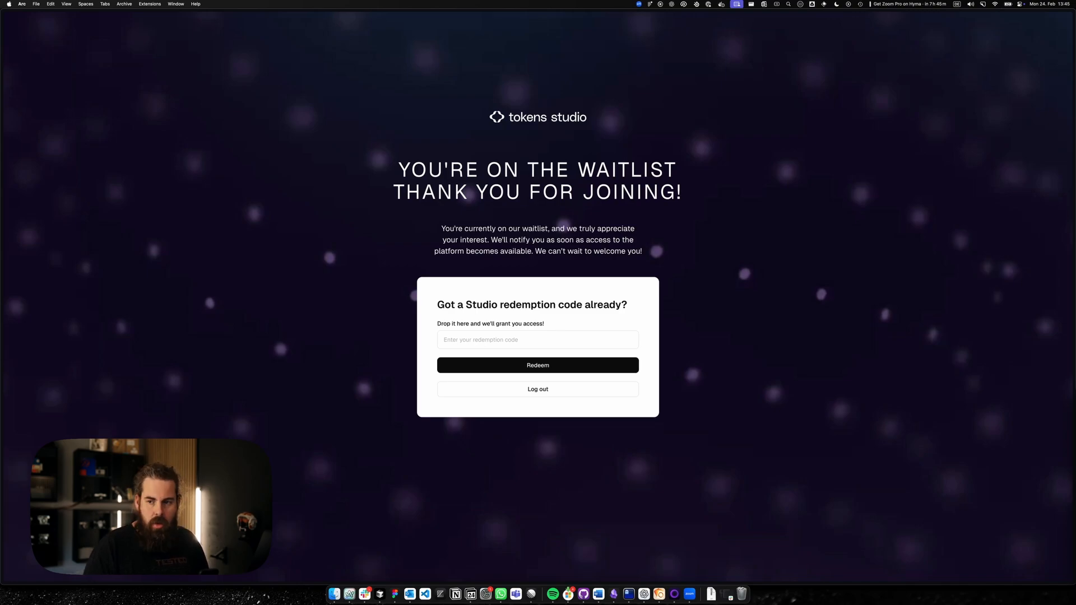
type("redemption code")
Redeem the Studio access code and create an organization named Hyma.
left_click(539, 365)
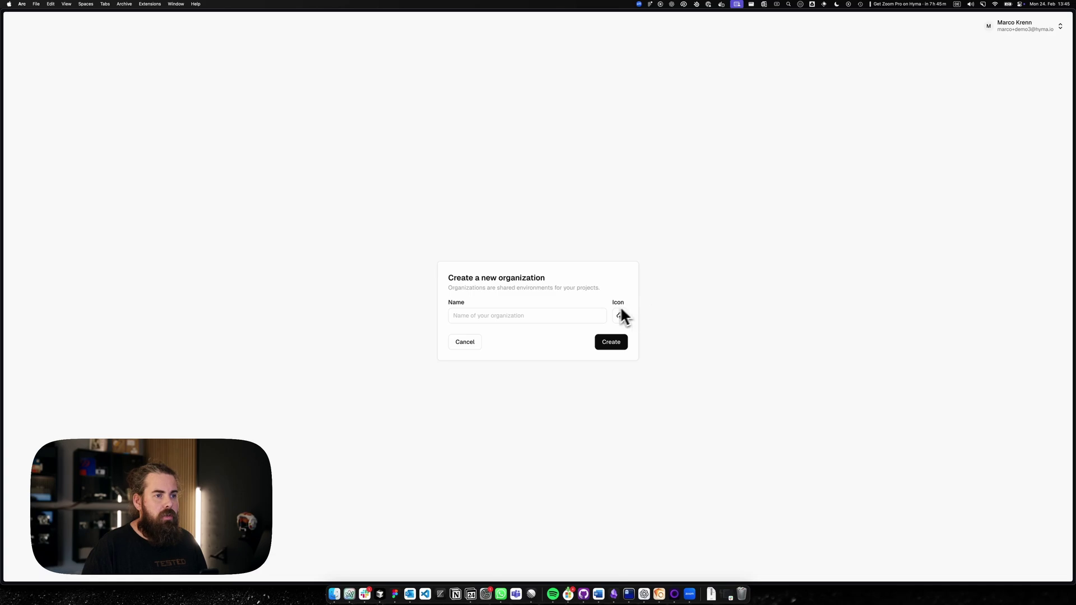
left_click(588, 314)
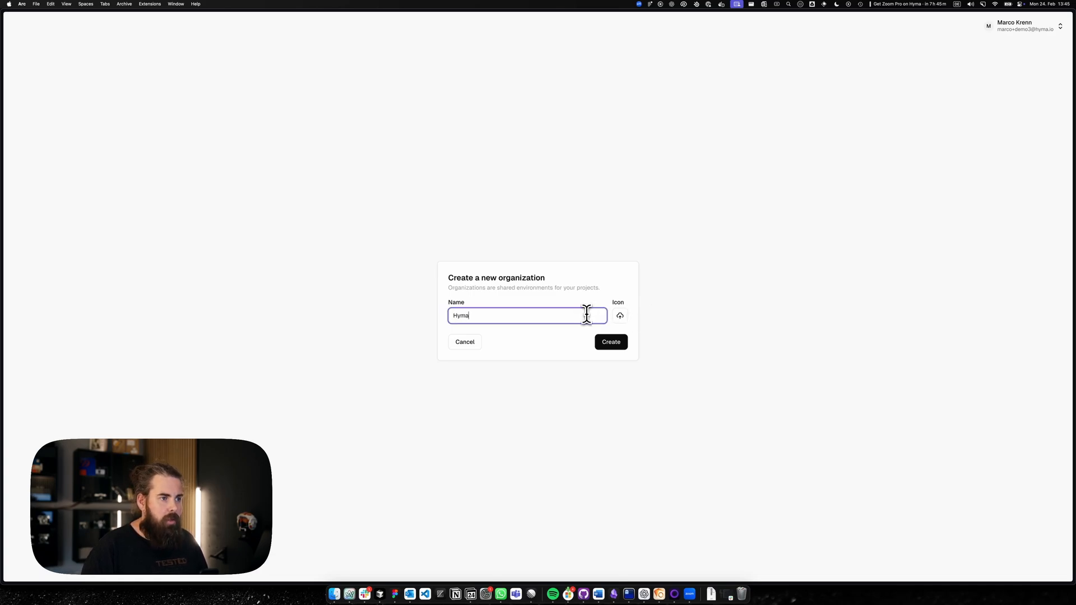
left_click(611, 342)
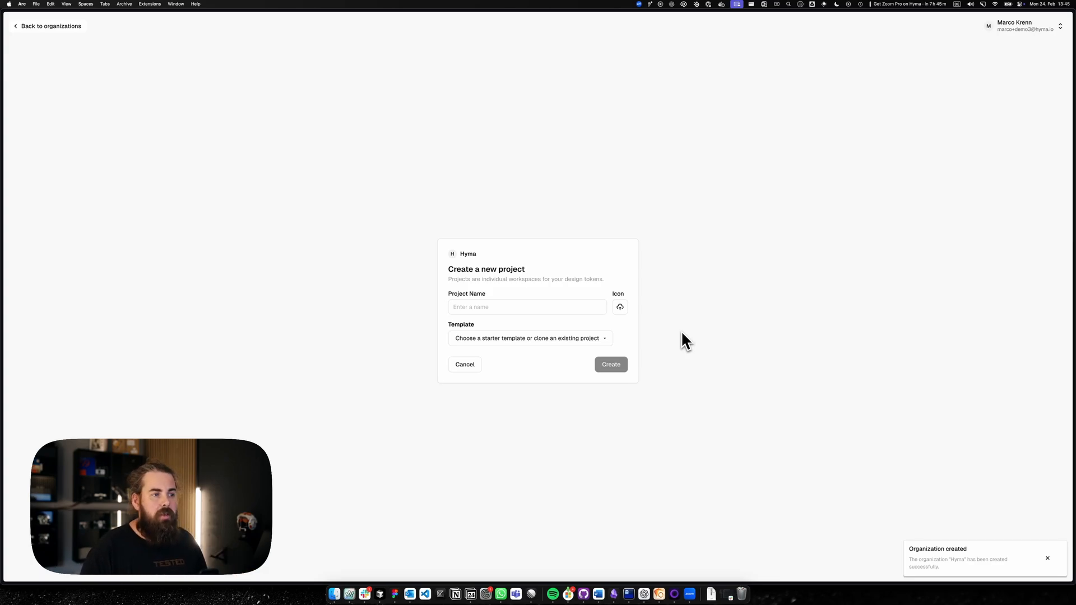
Name the project Design System and dismiss the starter templates without choosing one.
left_click(566, 308)
type("Design System")
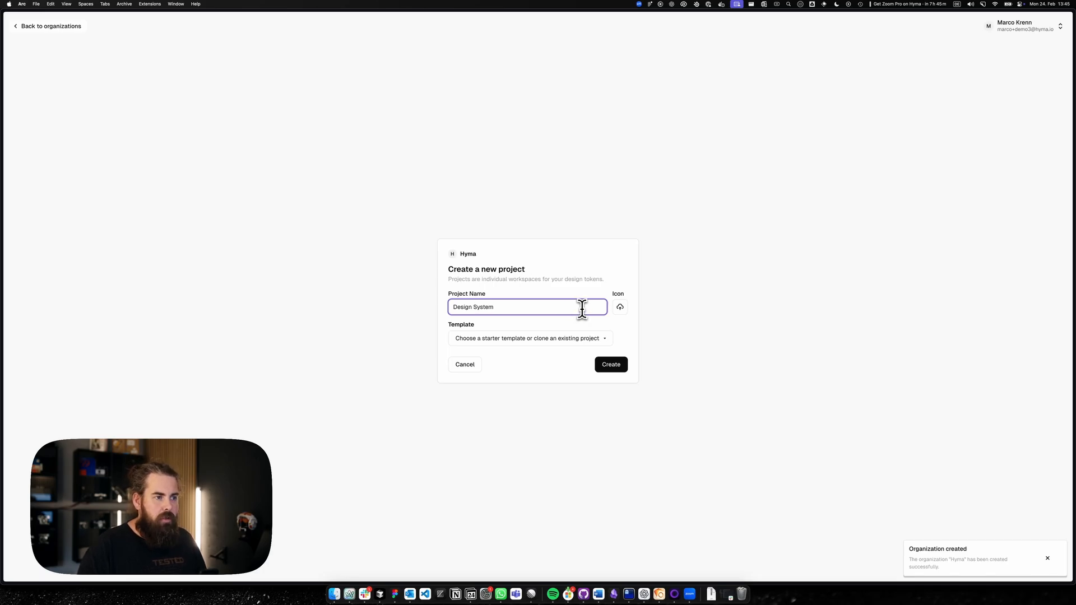
left_click(599, 340)
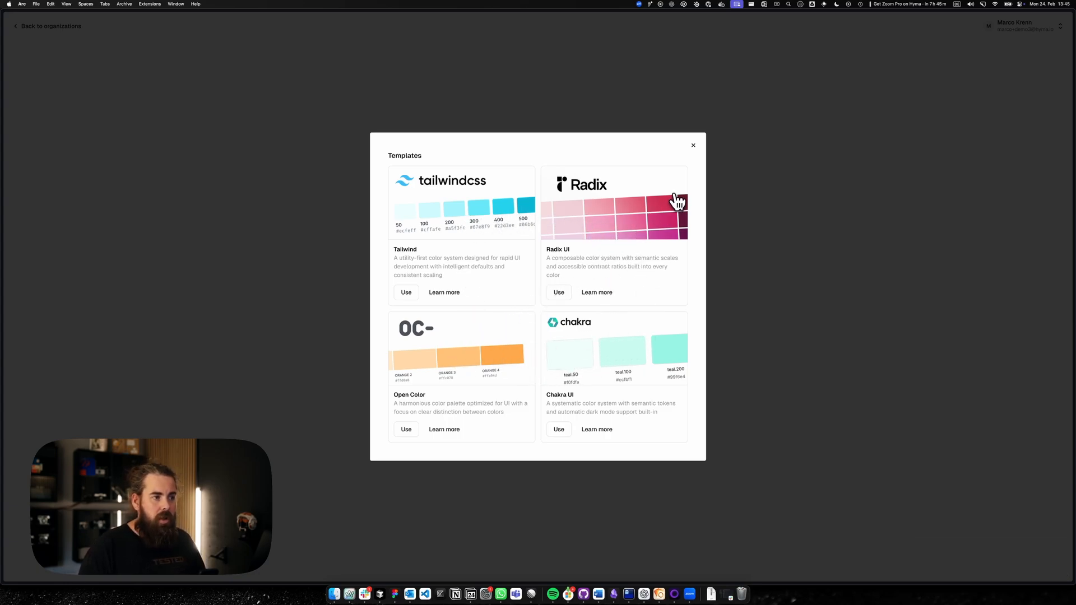
left_click(693, 146)
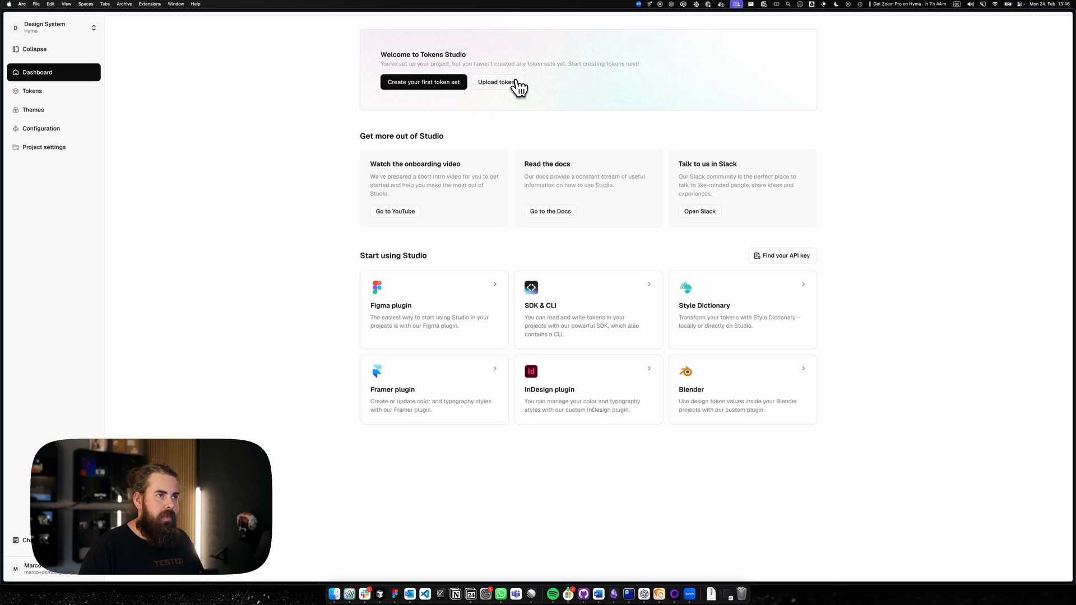
Upload TokensZenGarden.zip from Downloads into the project and close the upload summary.
left_click(519, 85)
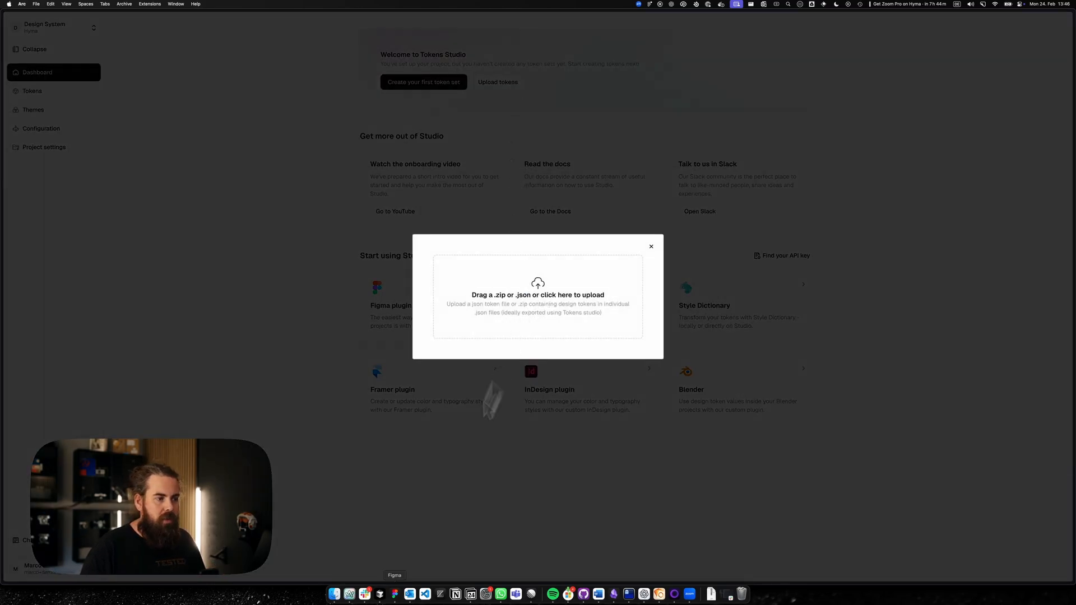
left_click(348, 595)
key("super+w")
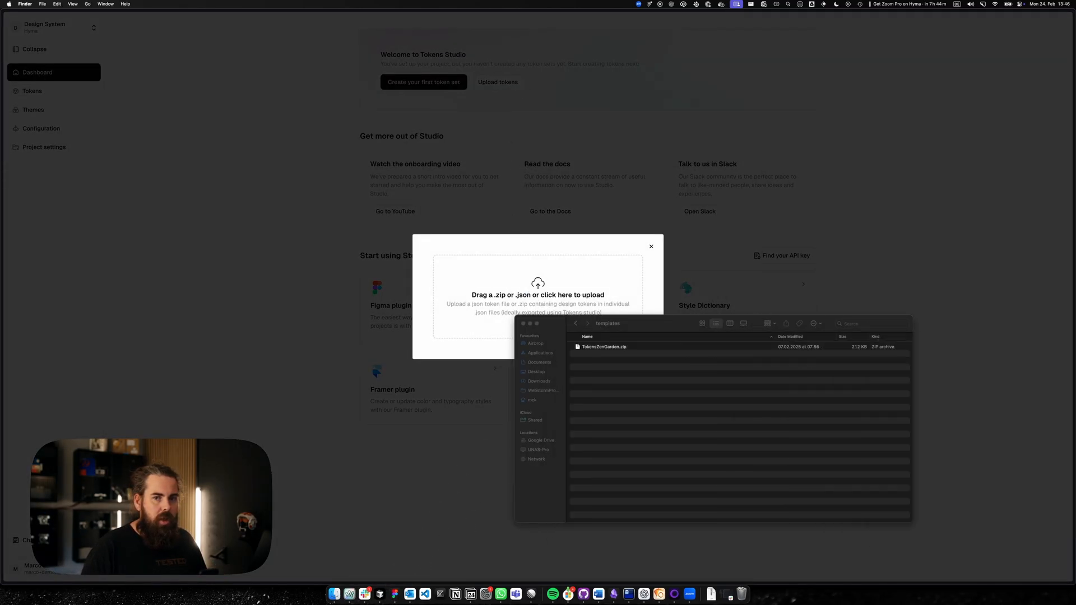
left_click_drag(601, 346, 551, 302)
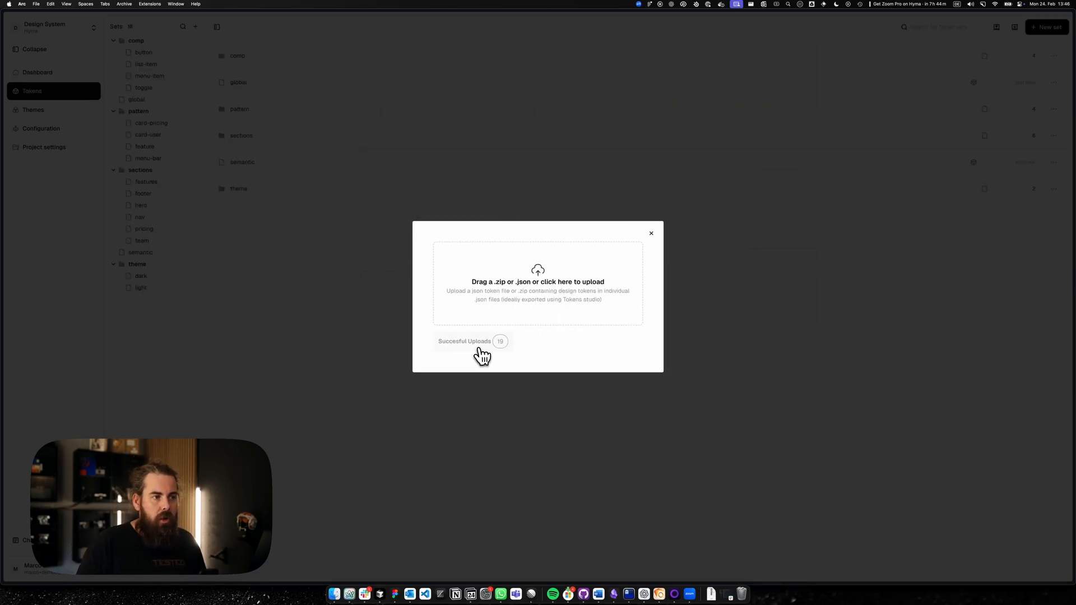
scroll(484, 370, "down", 5)
scroll(482, 371, "up", 5)
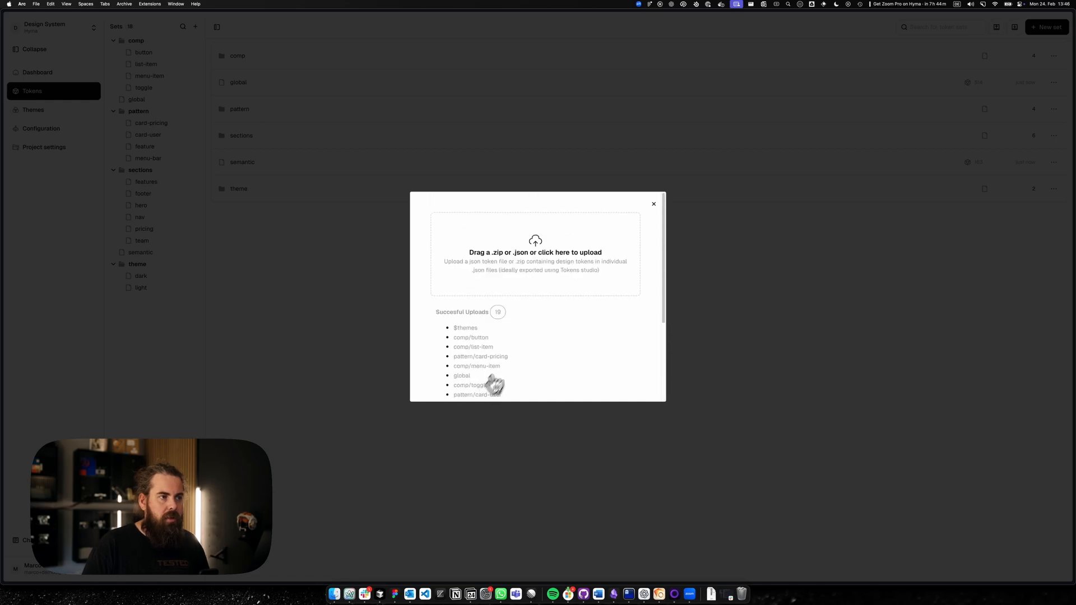
left_click(653, 204)
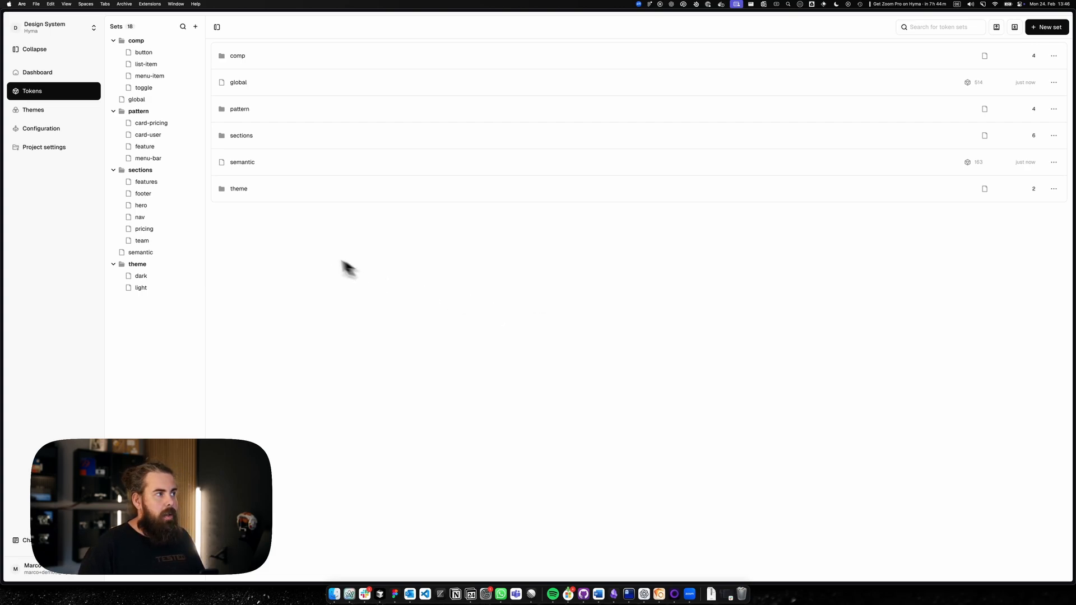
Review the project's Themes, then return to the dashboard.
left_click(64, 110)
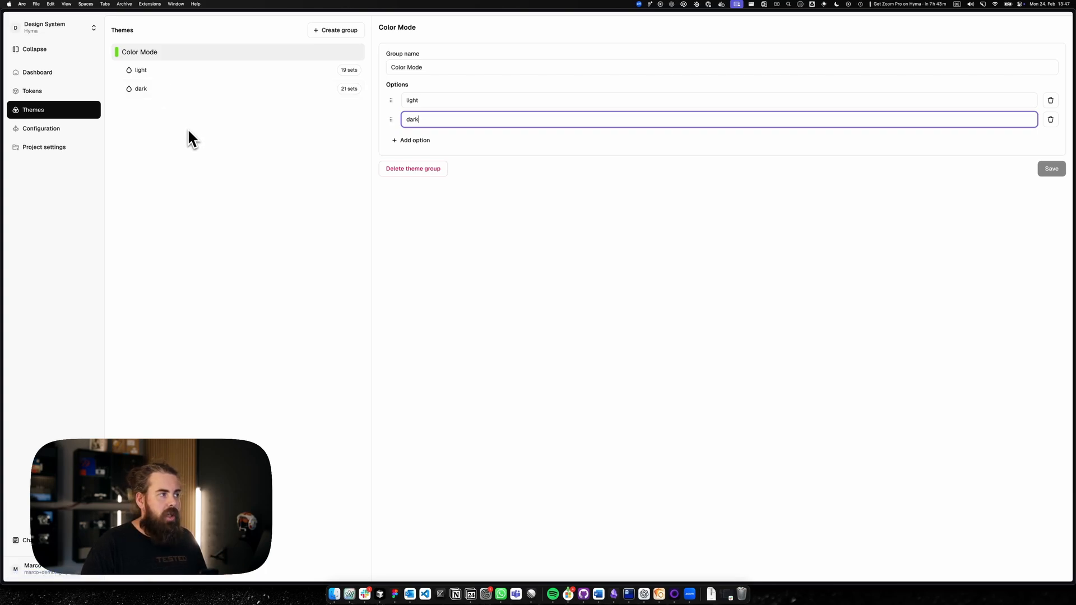
left_click(38, 72)
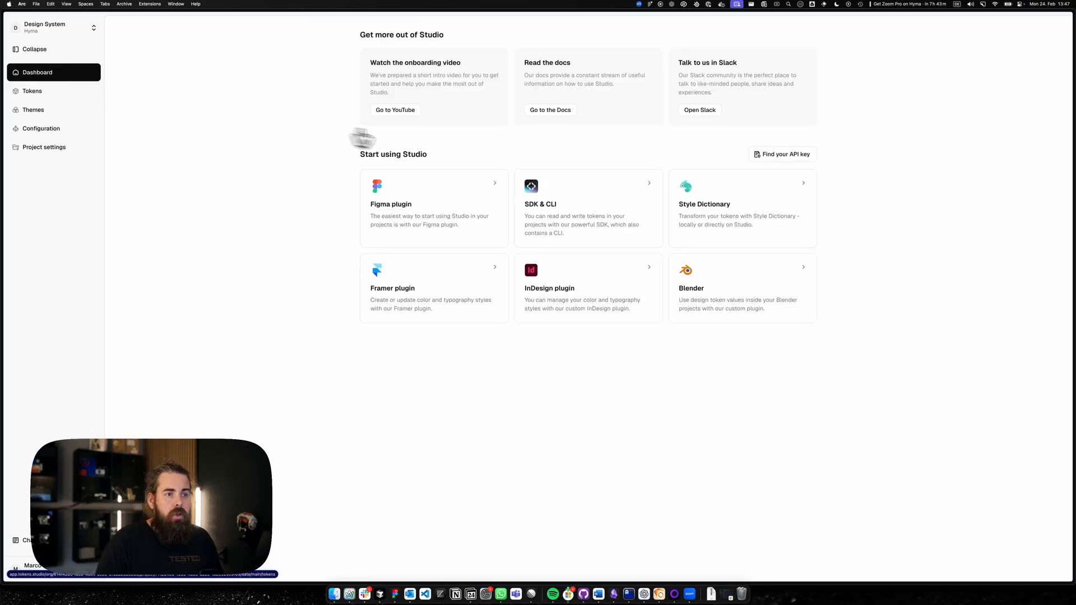
Create a personal API key named Figma from the API key settings.
left_click(765, 154)
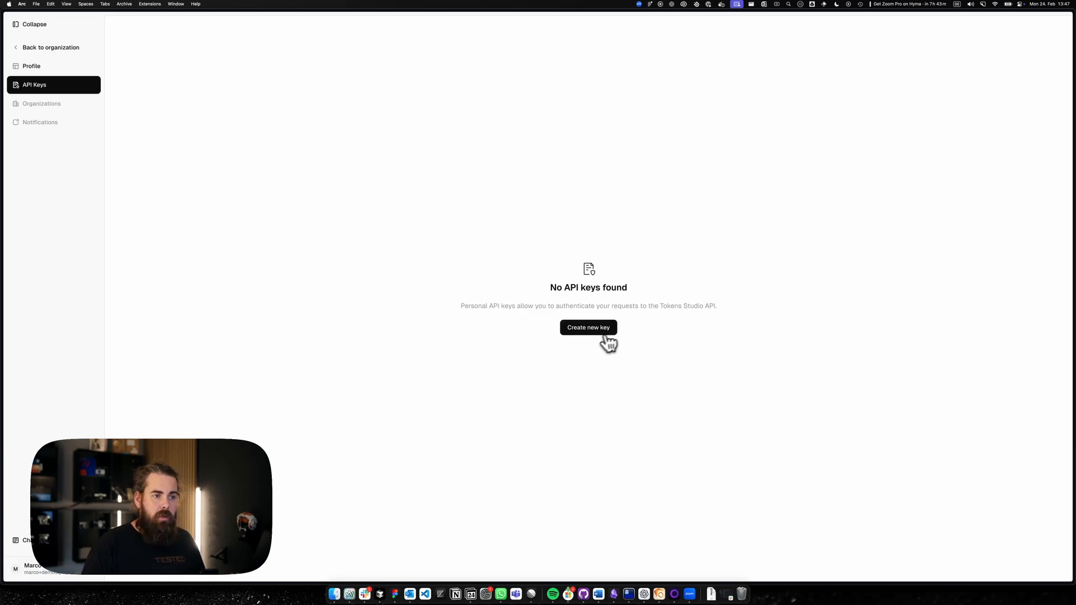
left_click(597, 335)
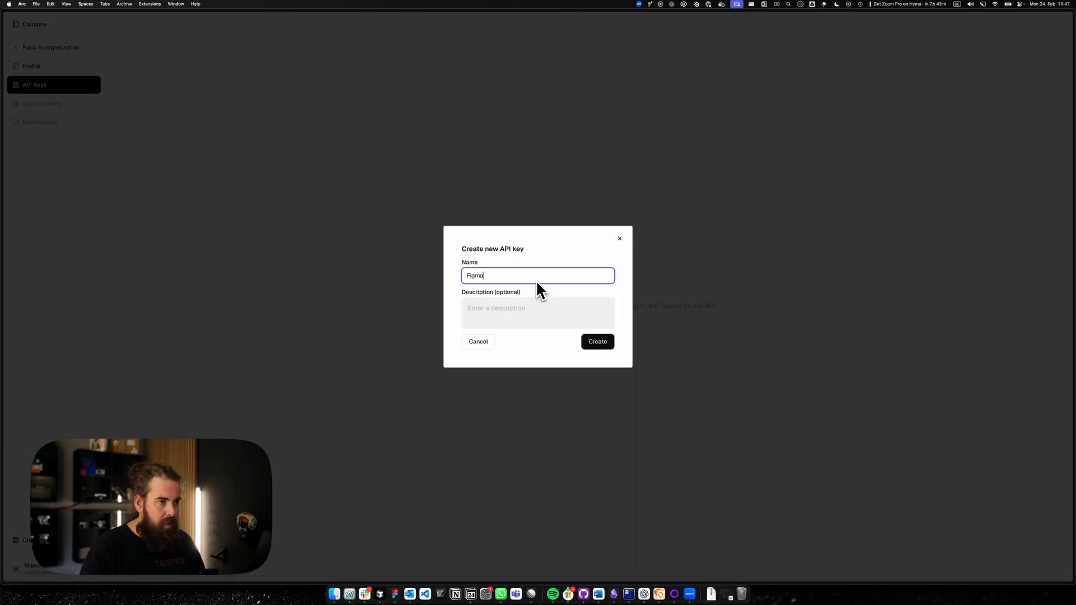
left_click(598, 341)
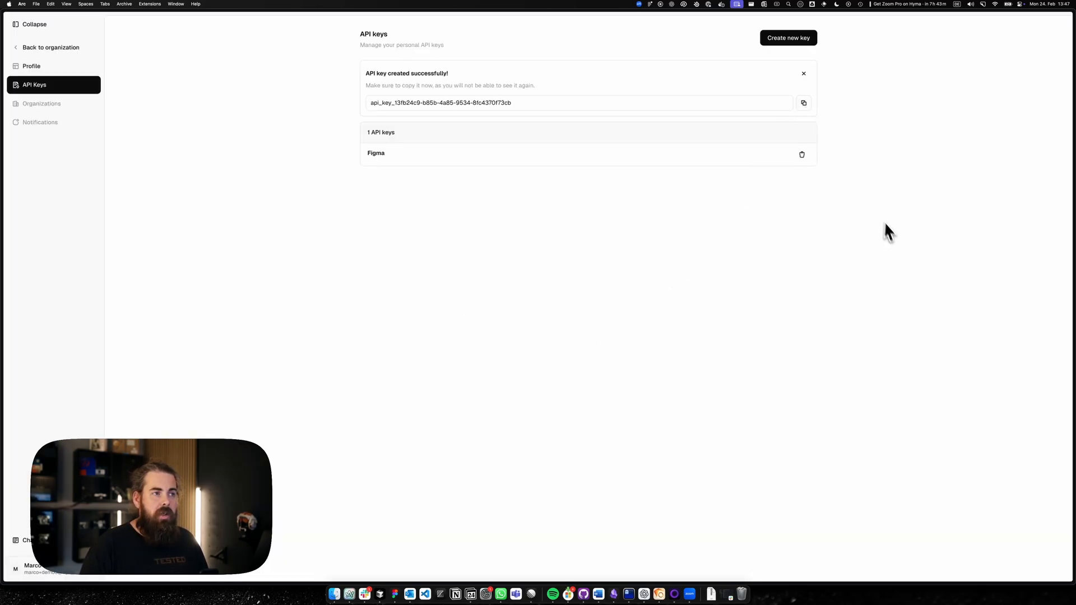
In Figma's Tokens Studio plugin, start a new empty file and add a Tokens Studio sync provider.
left_click(395, 594)
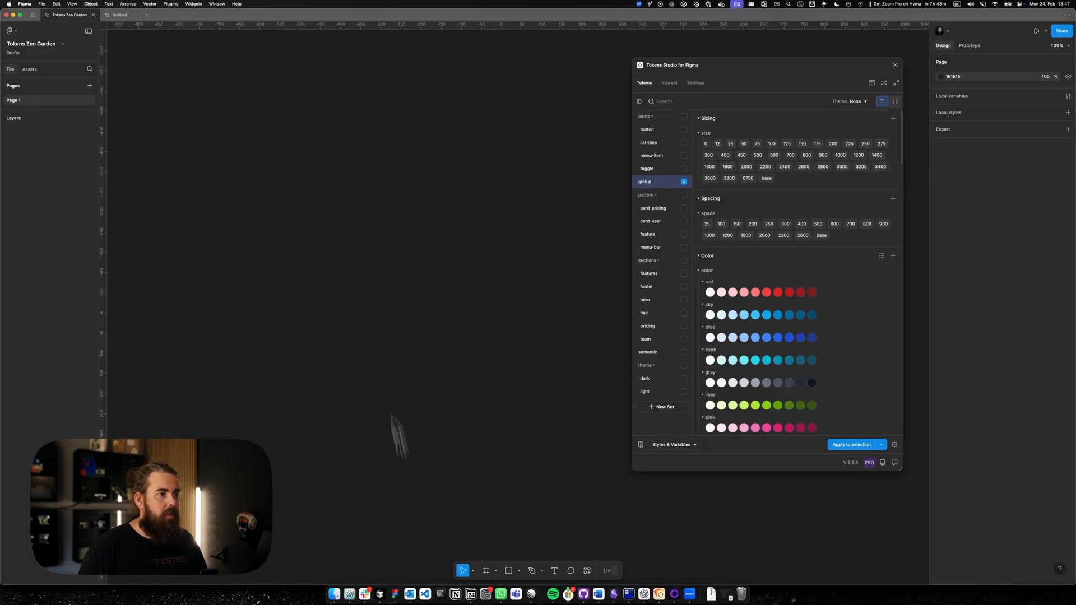
left_click(719, 302)
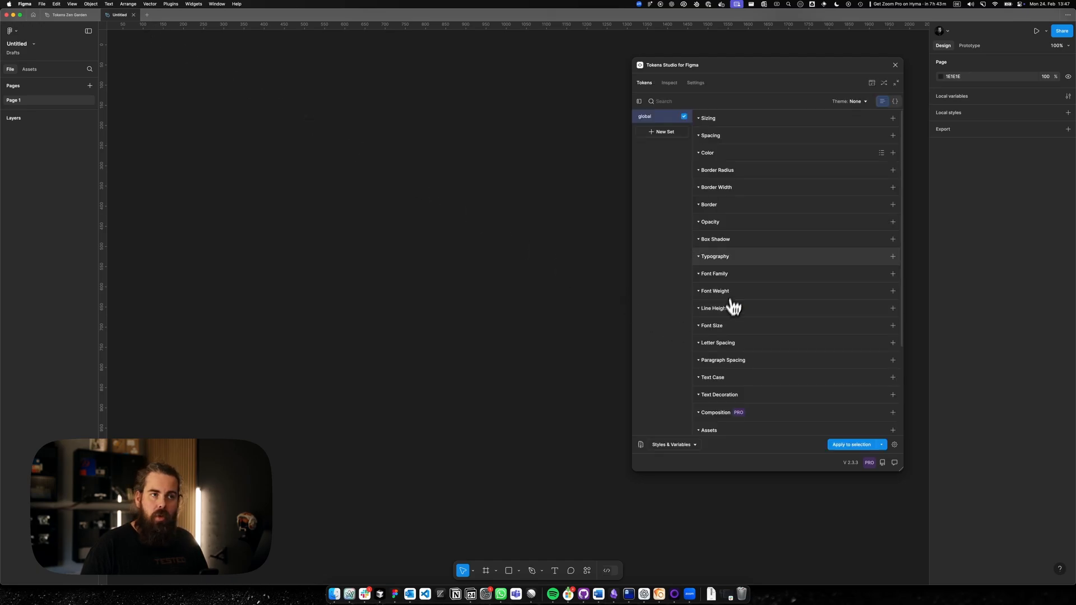
left_click(695, 82)
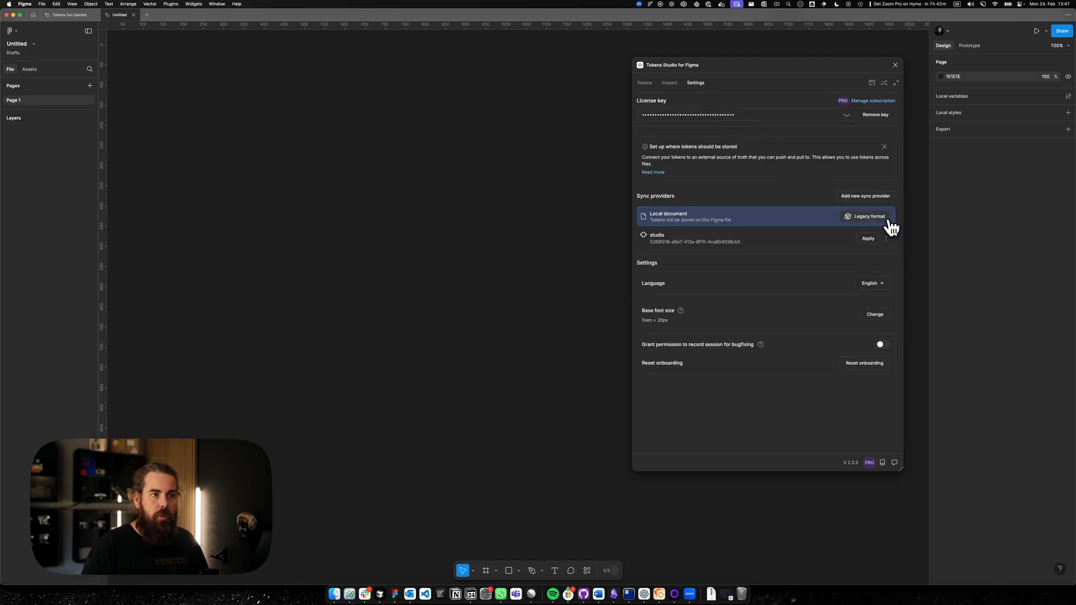
left_click(865, 195)
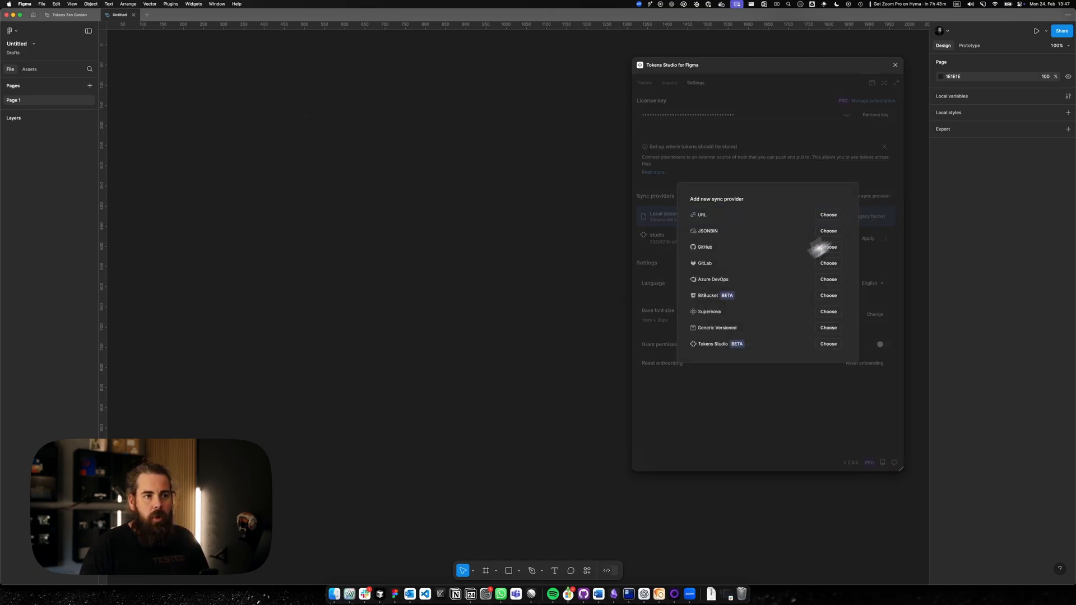
left_click(828, 344)
left_click(705, 313)
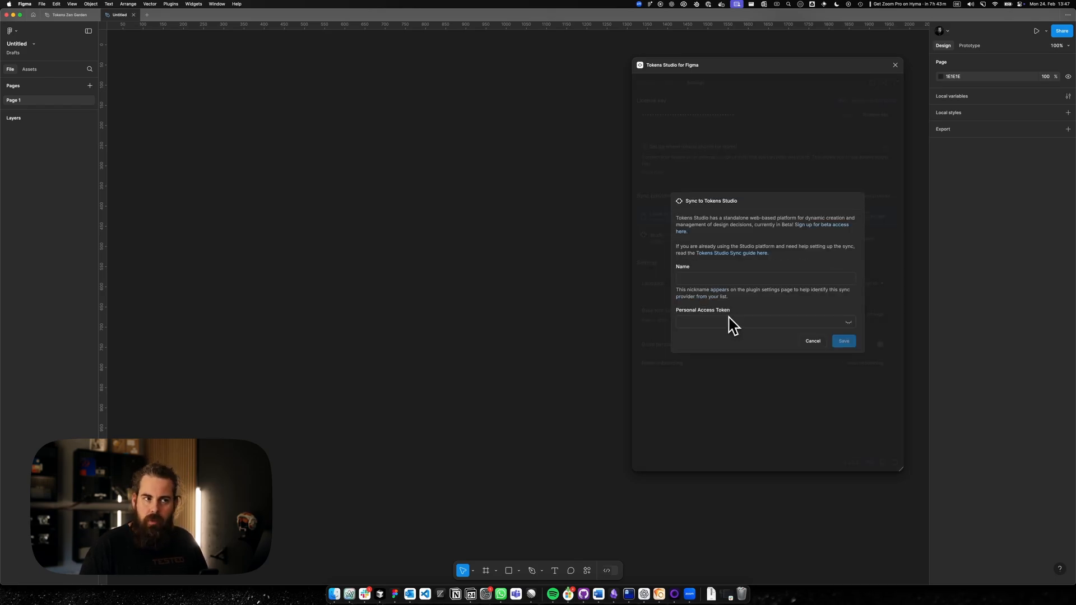
Name the provider Studio Zen, enter the API token, pick Hyma's Design System project and save.
left_click(734, 277)
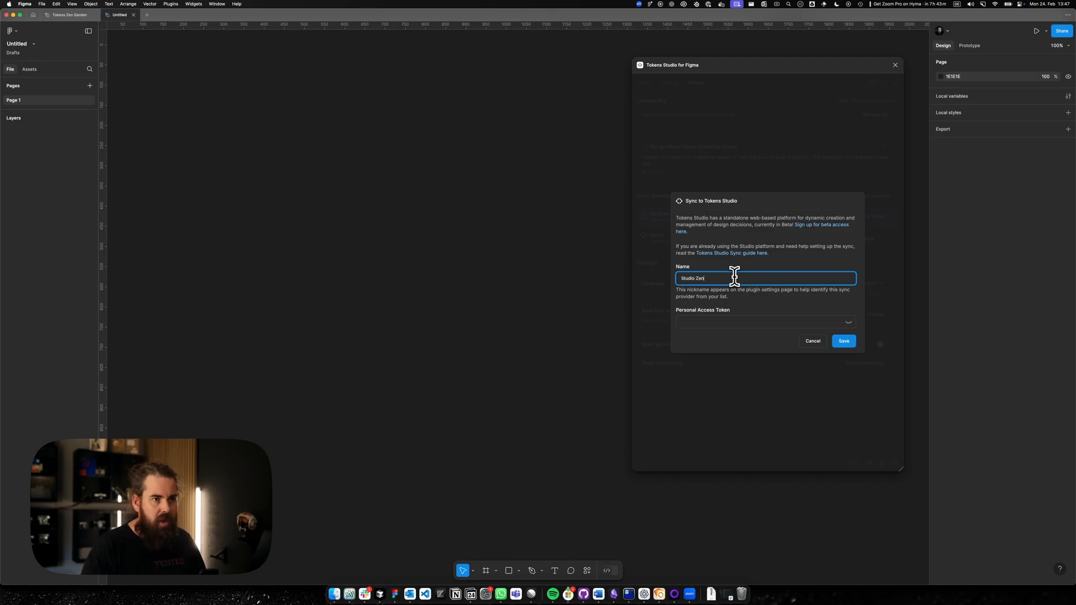
left_click(745, 320)
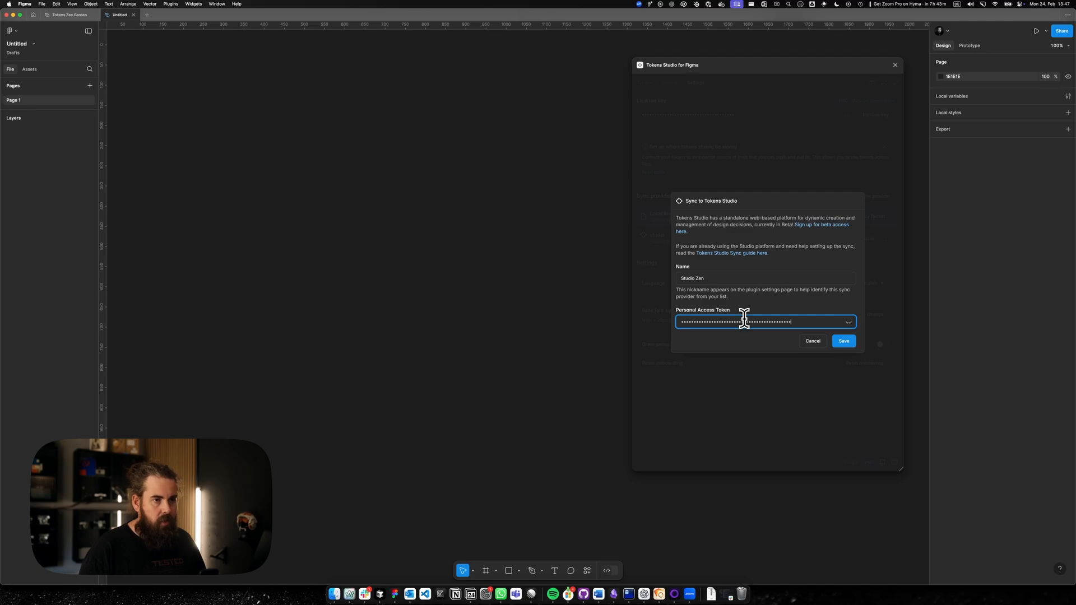
left_click(843, 340)
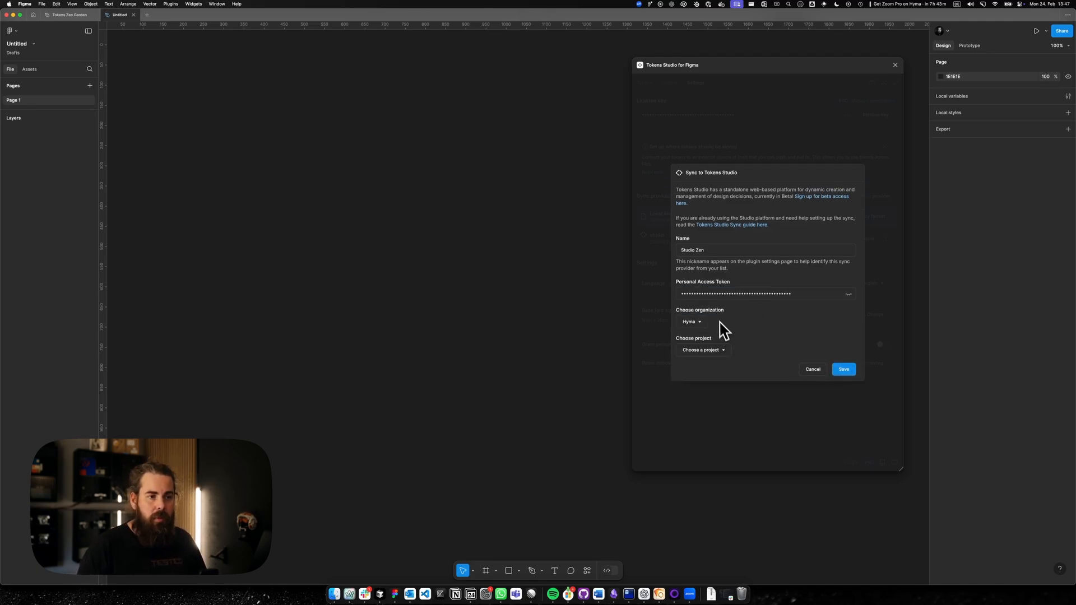
left_click(721, 353)
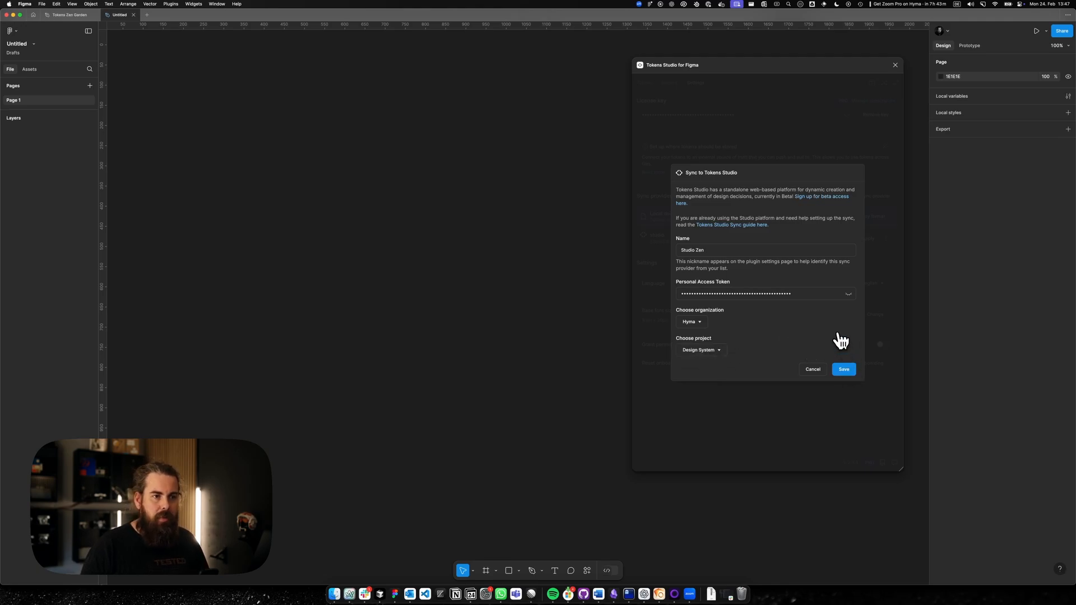
left_click(844, 369)
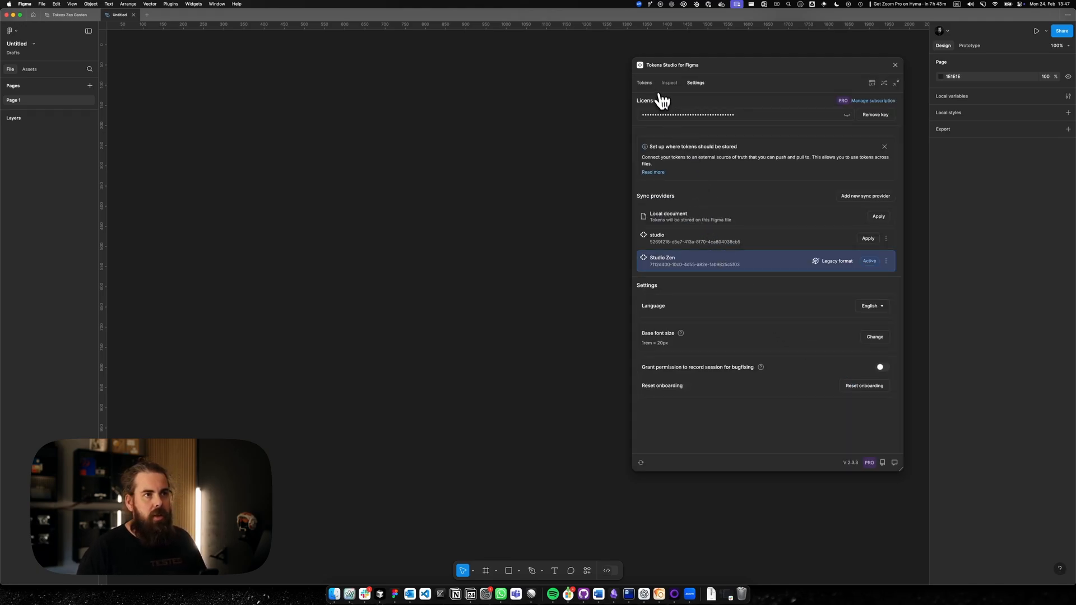
Apply the light theme to the synced token sets, then close the plugin.
left_click(645, 83)
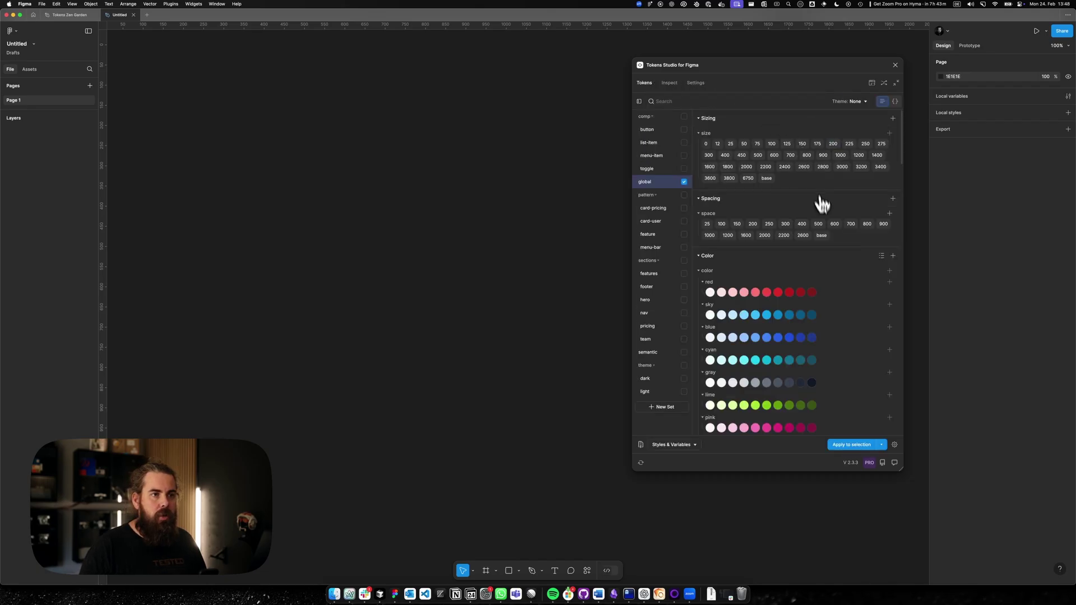
left_click(862, 102)
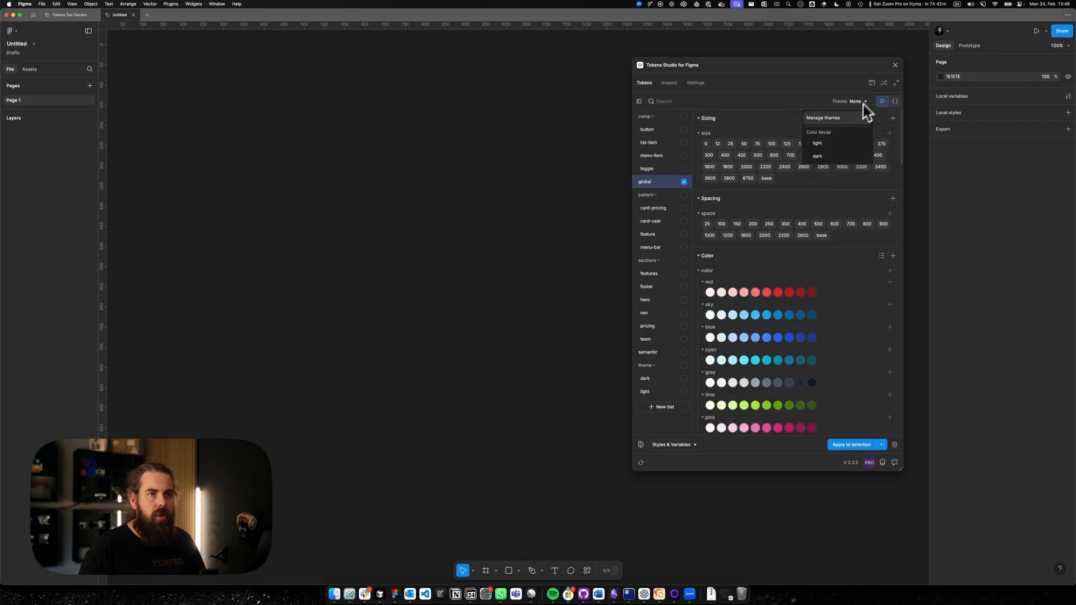
left_click(826, 146)
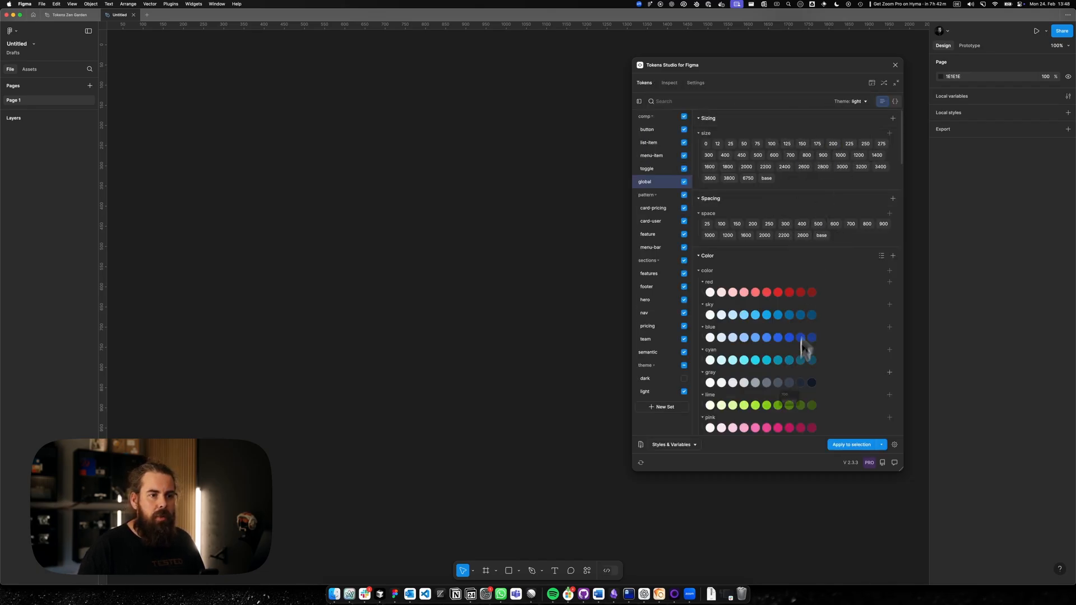
scroll(800, 303, "down", 10)
scroll(800, 302, "up", 10)
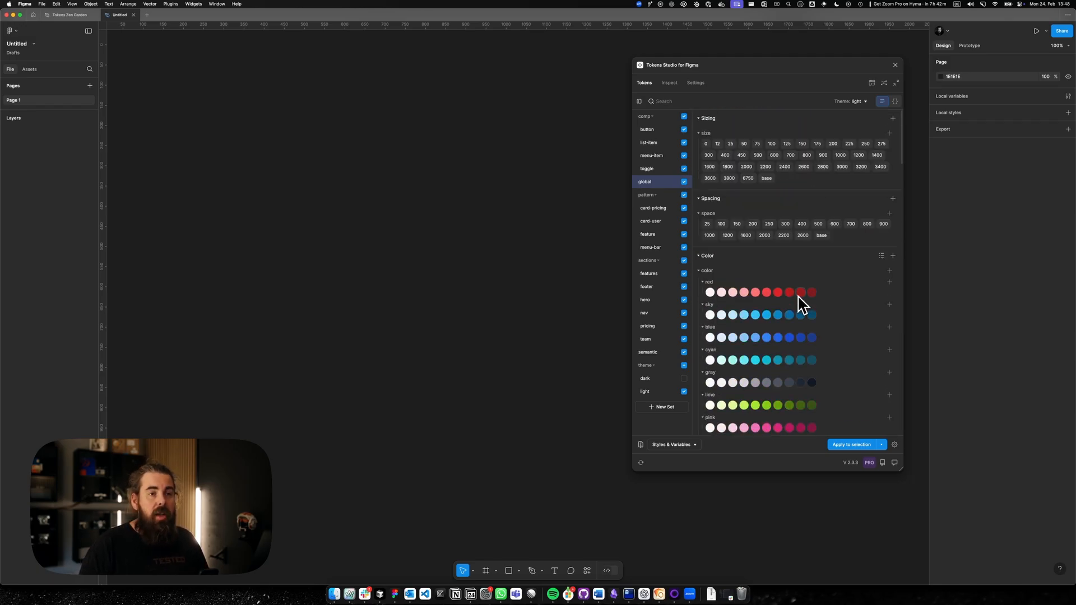
left_click(896, 66)
Launch Companion by Tokens Studio, sign in with the pasted API key and load Design System's tokens.
left_click(587, 571)
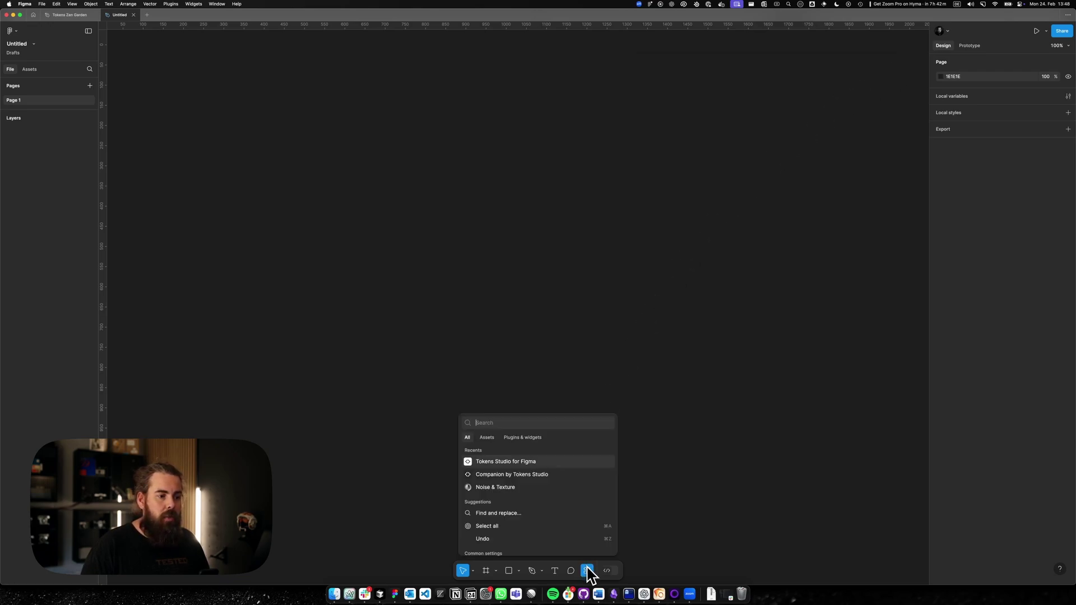
left_click(512, 474)
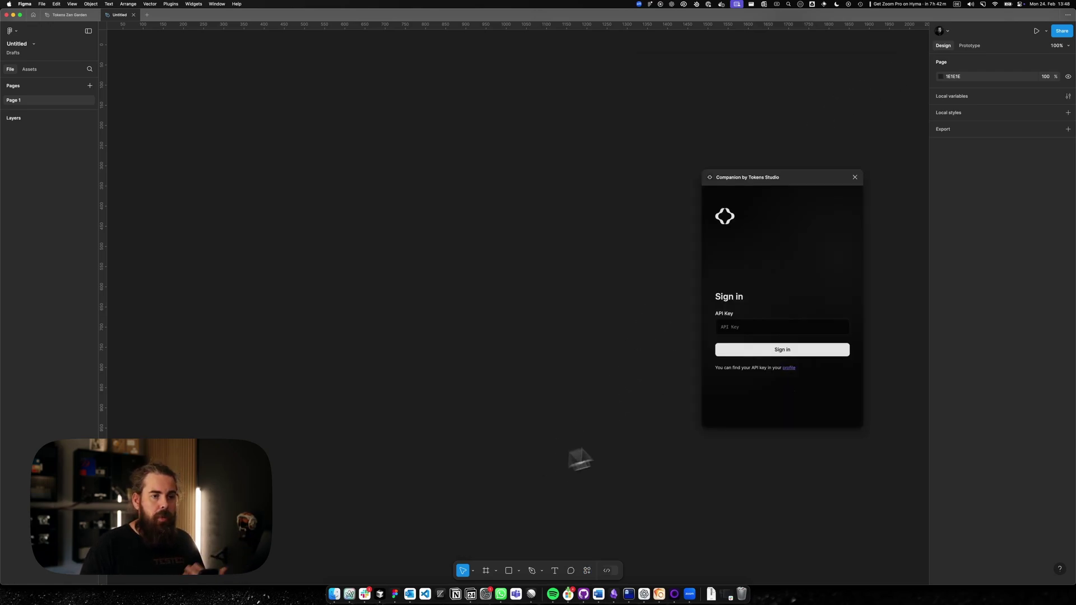
left_click(757, 328)
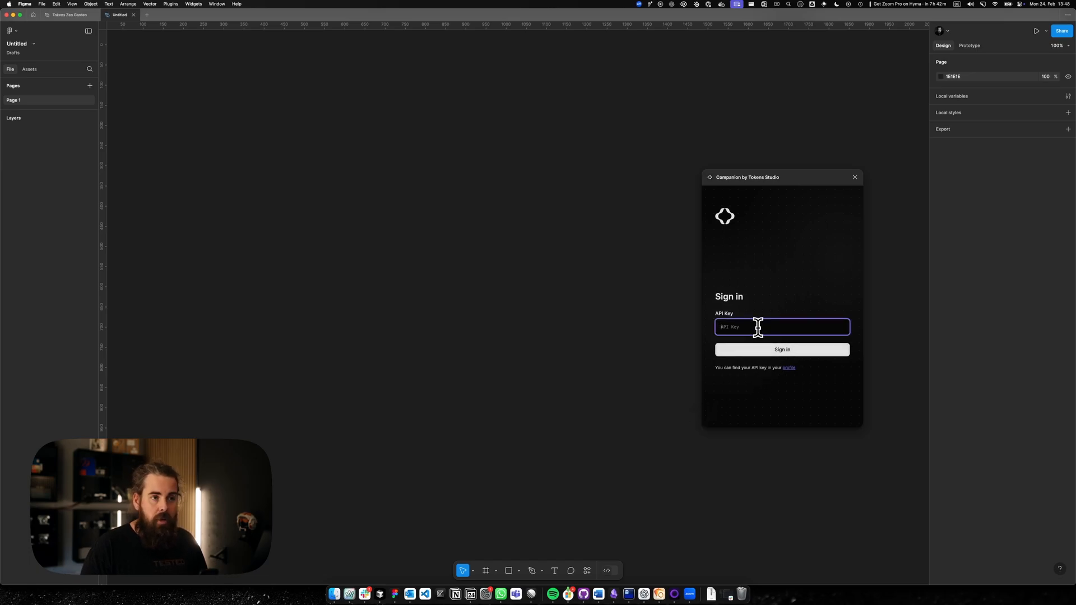
key("super+v")
left_click(781, 350)
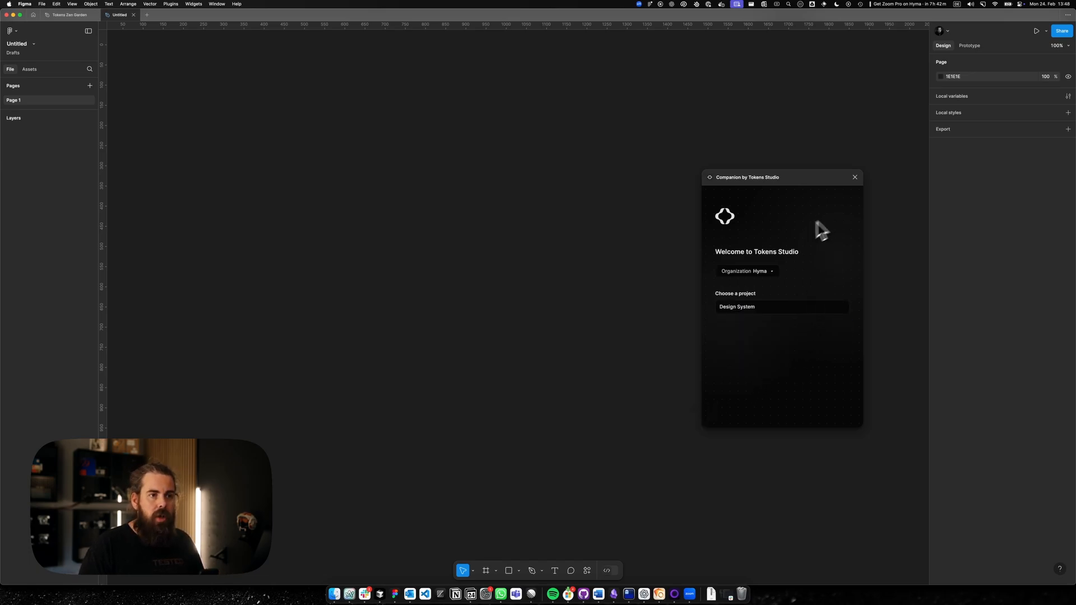
left_click(759, 309)
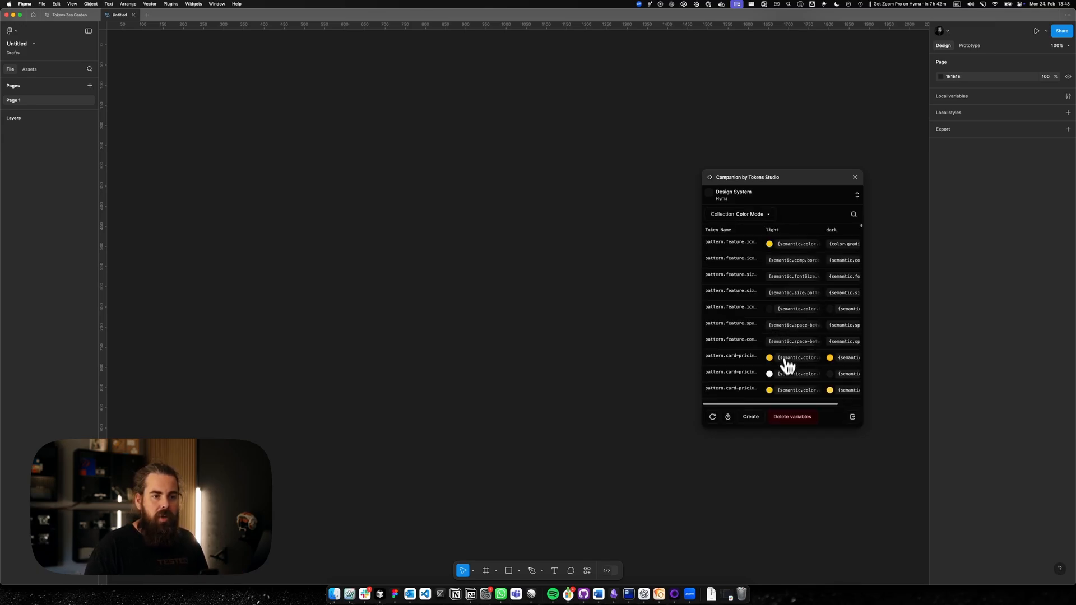
scroll(787, 336, "down", 5)
scroll(799, 298, "down", 5)
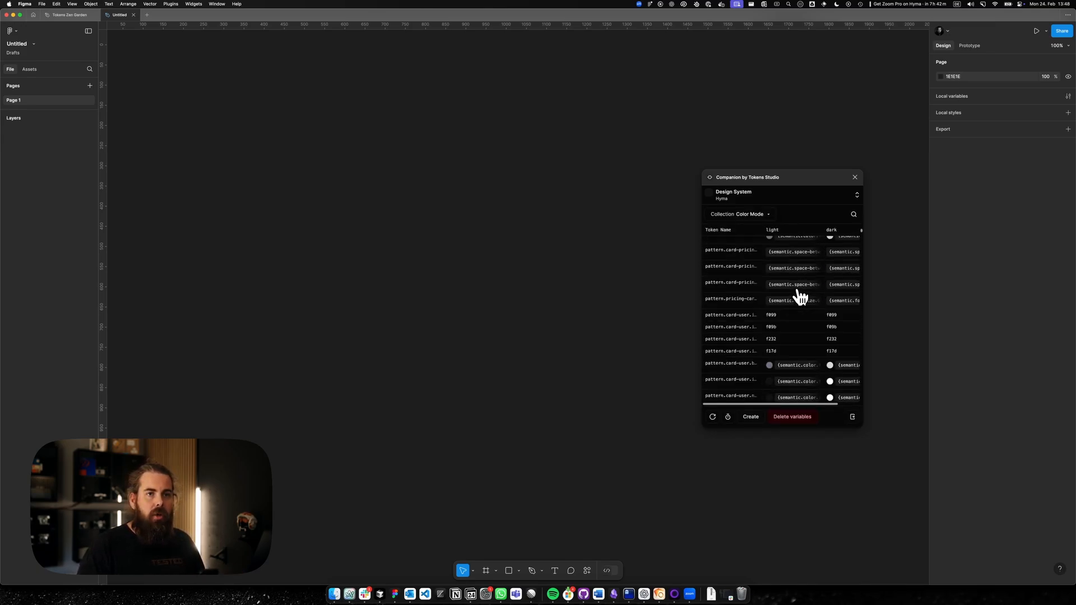
scroll(799, 297, "up", 5)
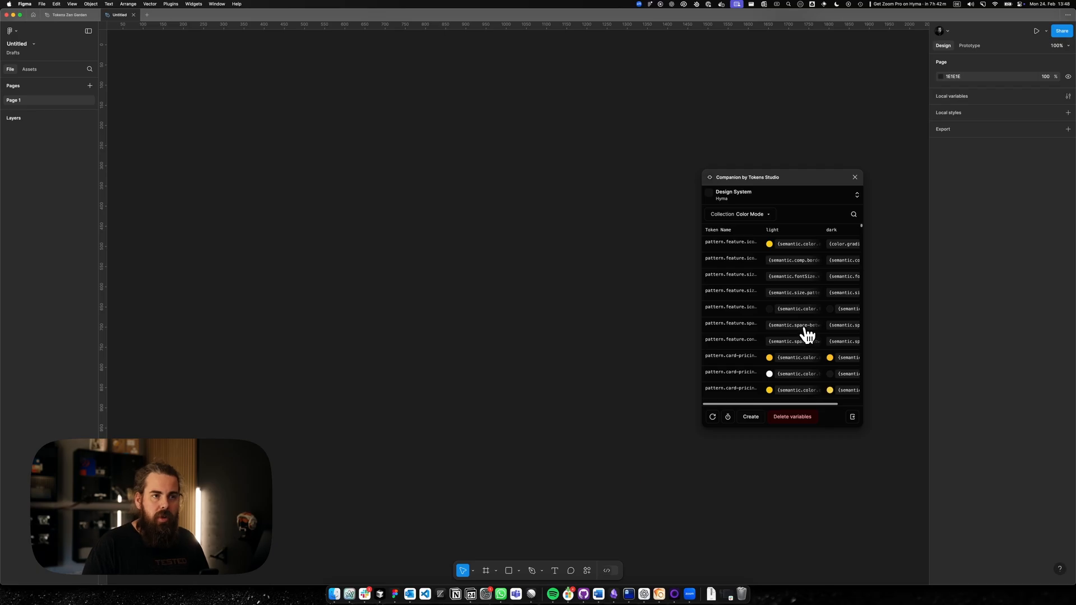